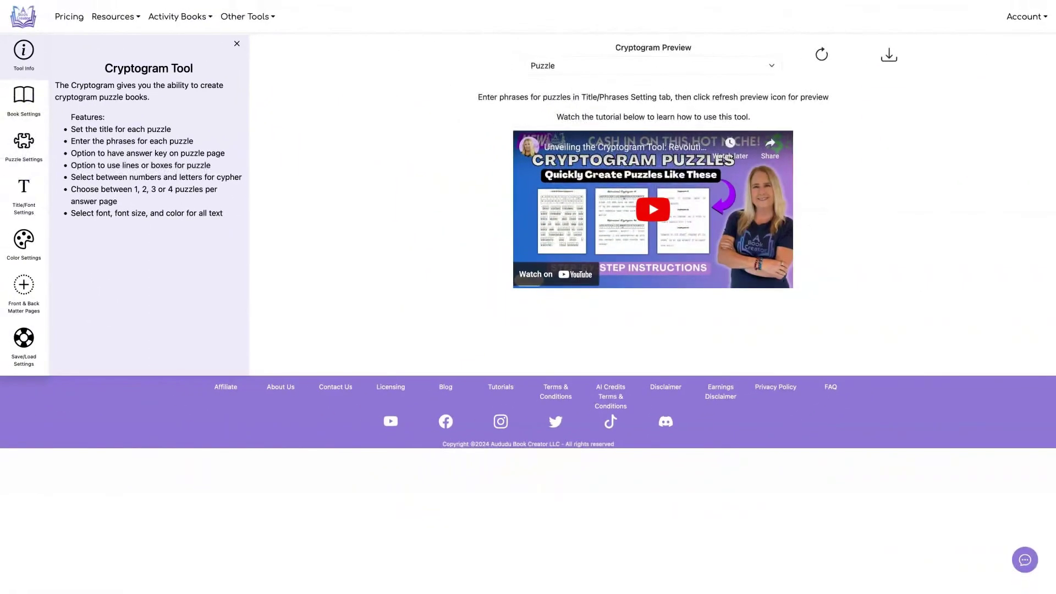
# Step: Enable Kindle Scribe for the cryptogram book and refresh its preview
pyautogui.click(24, 94)
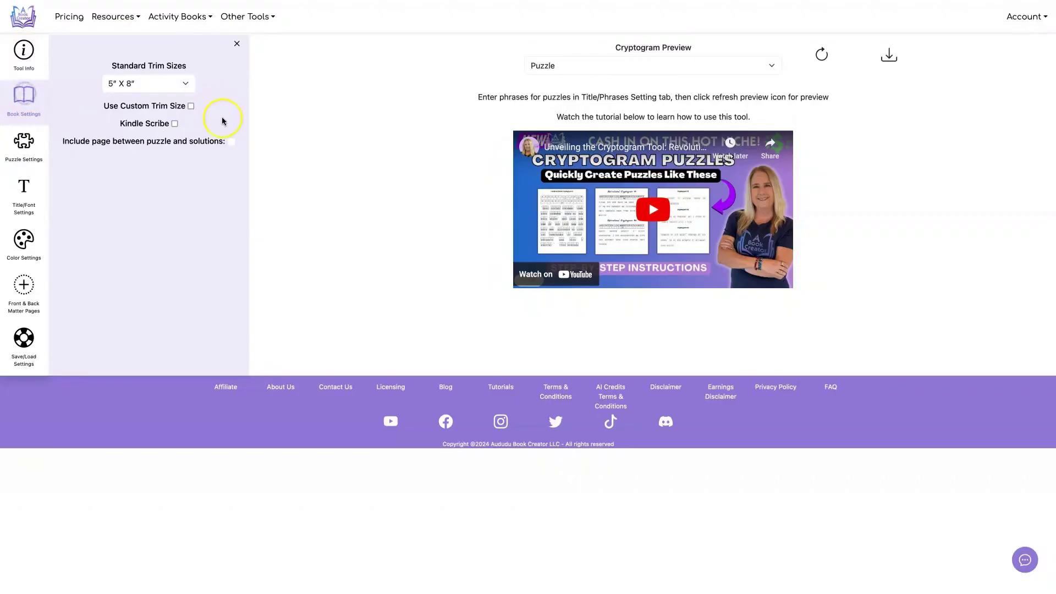
pyautogui.click(175, 123)
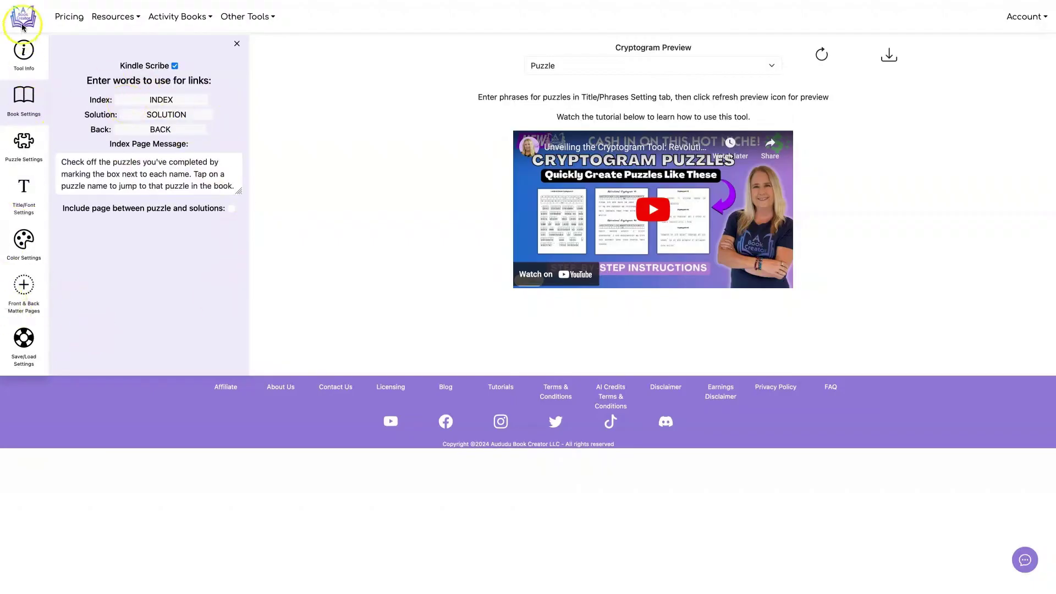
pyautogui.click(822, 54)
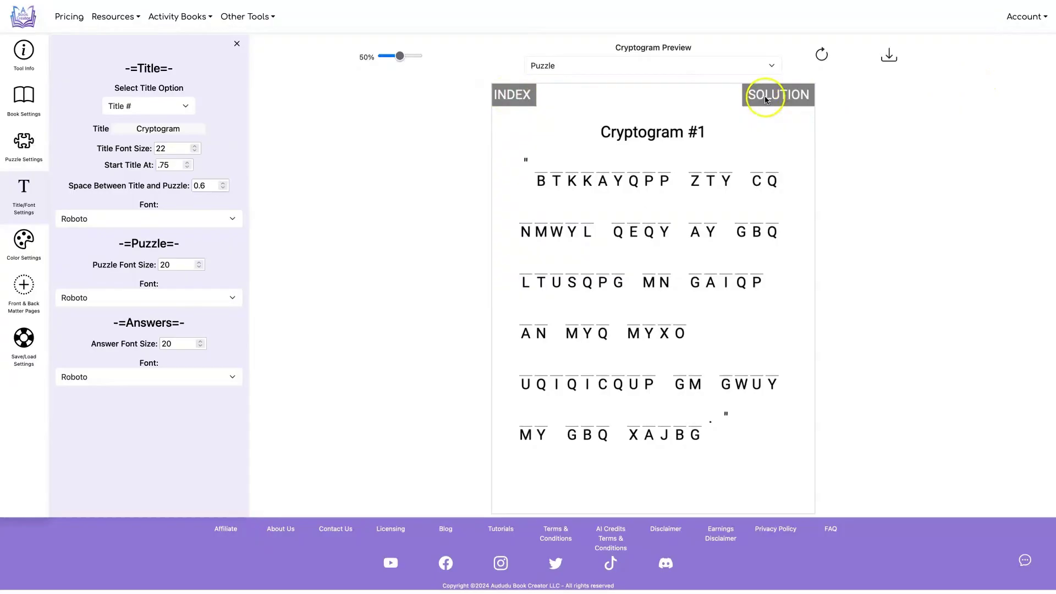
pyautogui.click(731, 65)
pyautogui.click(730, 74)
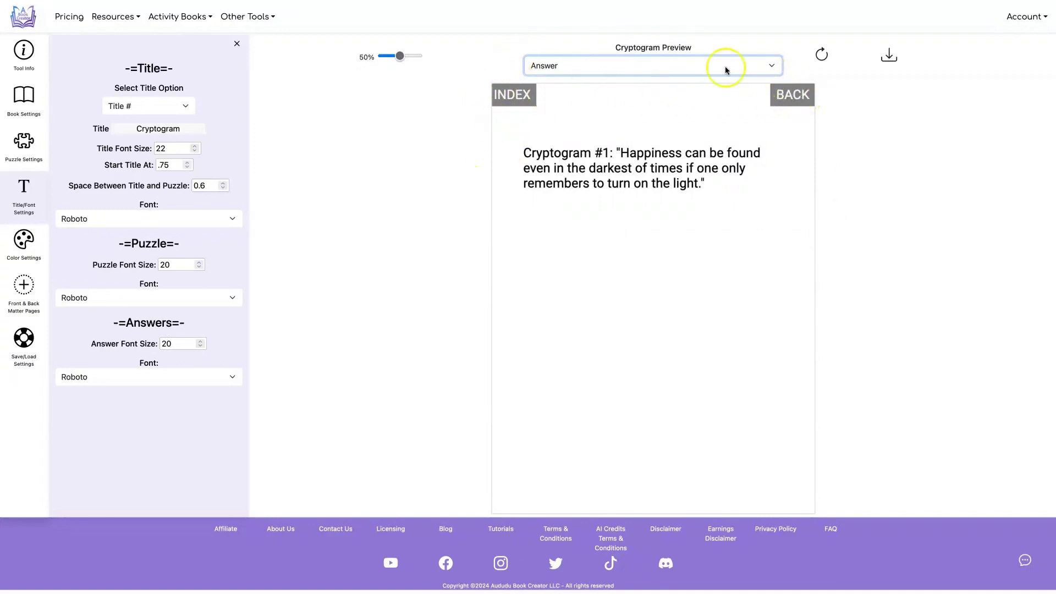
pyautogui.click(759, 65)
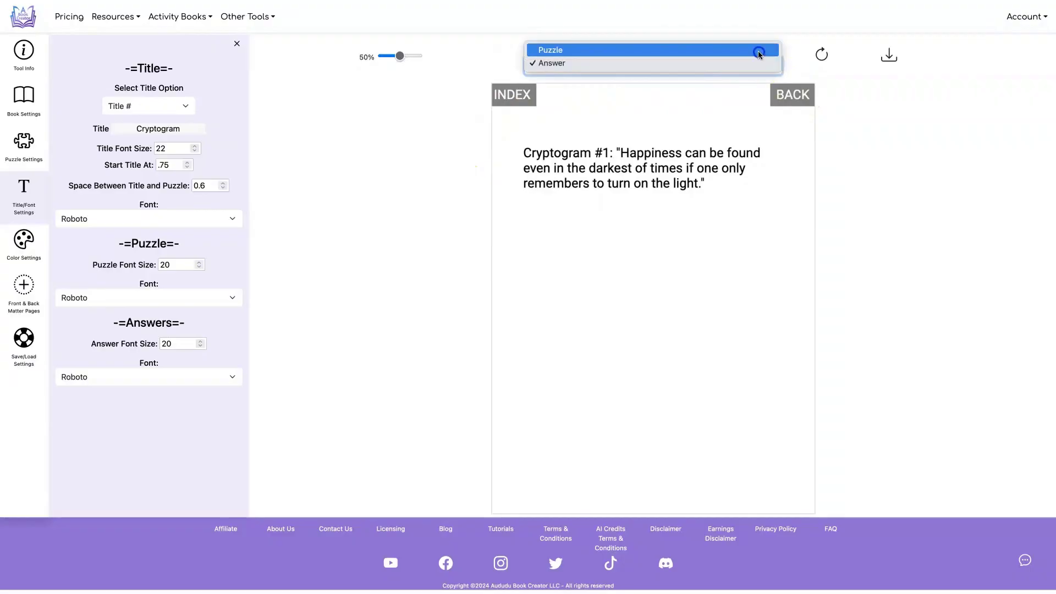
pyautogui.click(758, 50)
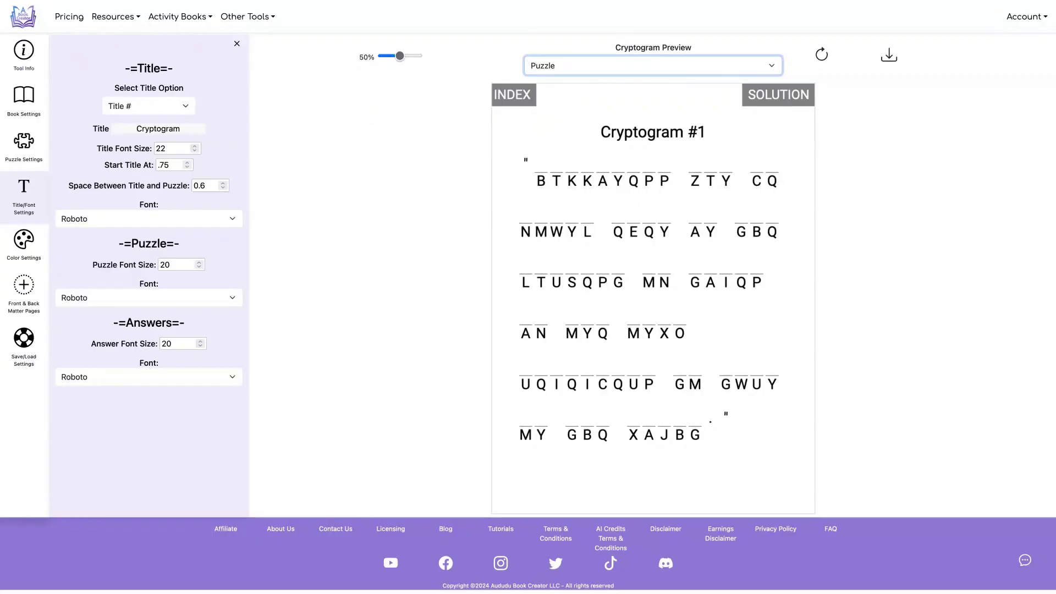
# Step: Save the current cryptogram settings under the name 'Kindle Scribe'
pyautogui.click(23, 342)
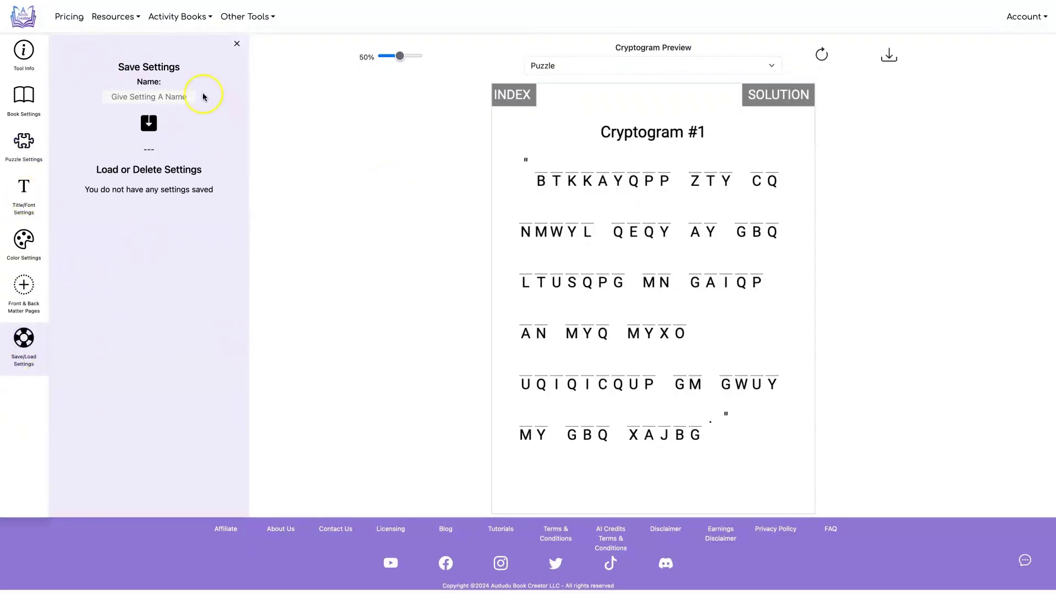
pyautogui.click(179, 98)
pyautogui.write('Kindle')
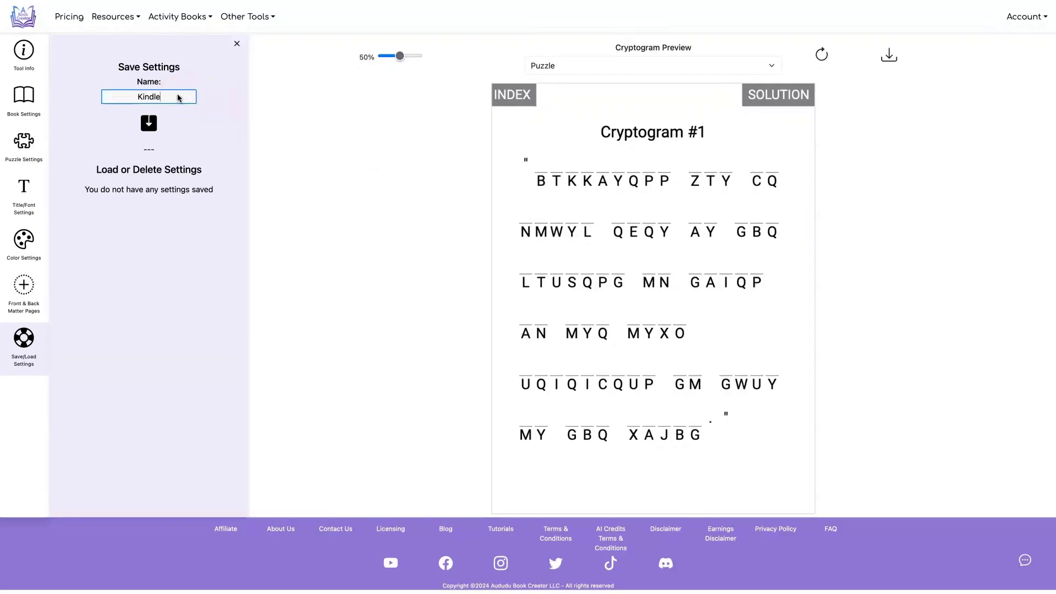
pyautogui.write(' Scriber')
pyautogui.press('BackSpace')
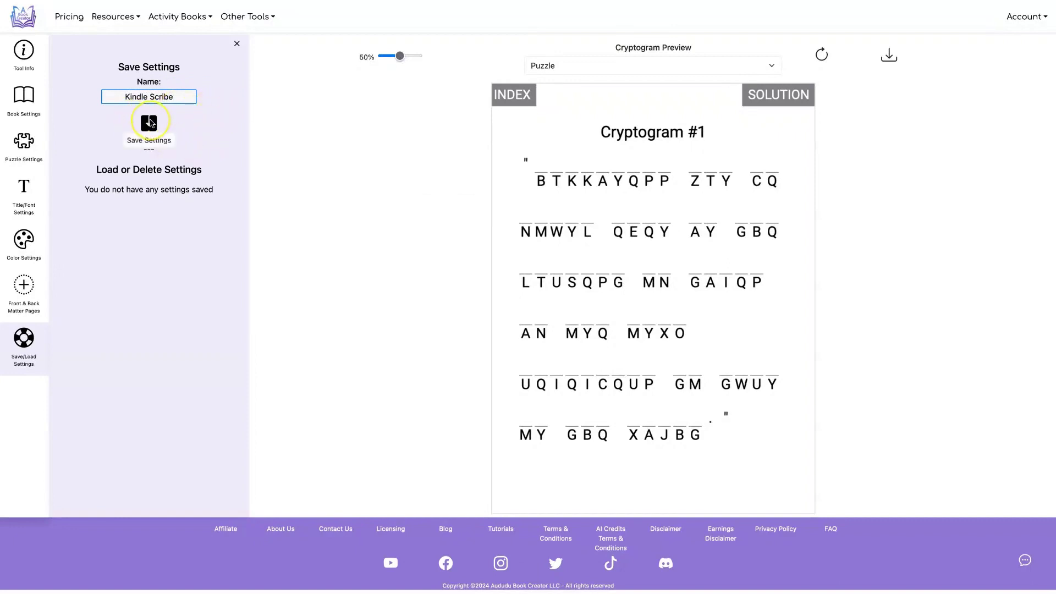
pyautogui.click(149, 123)
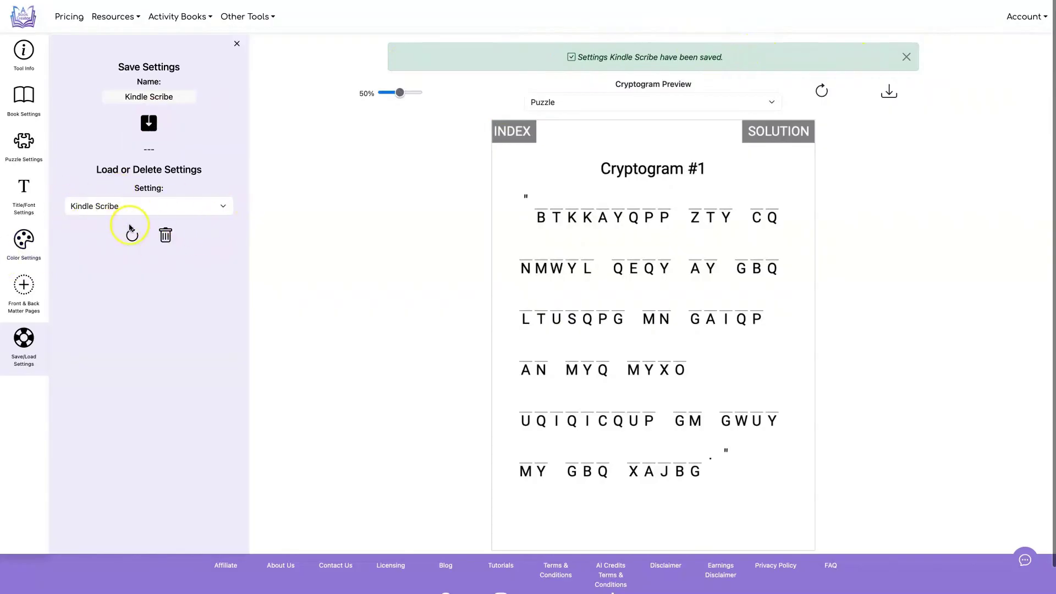
# Step: Load the saved 'Kindle Scribe' settings and regenerate the cryptogram preview
pyautogui.click(107, 206)
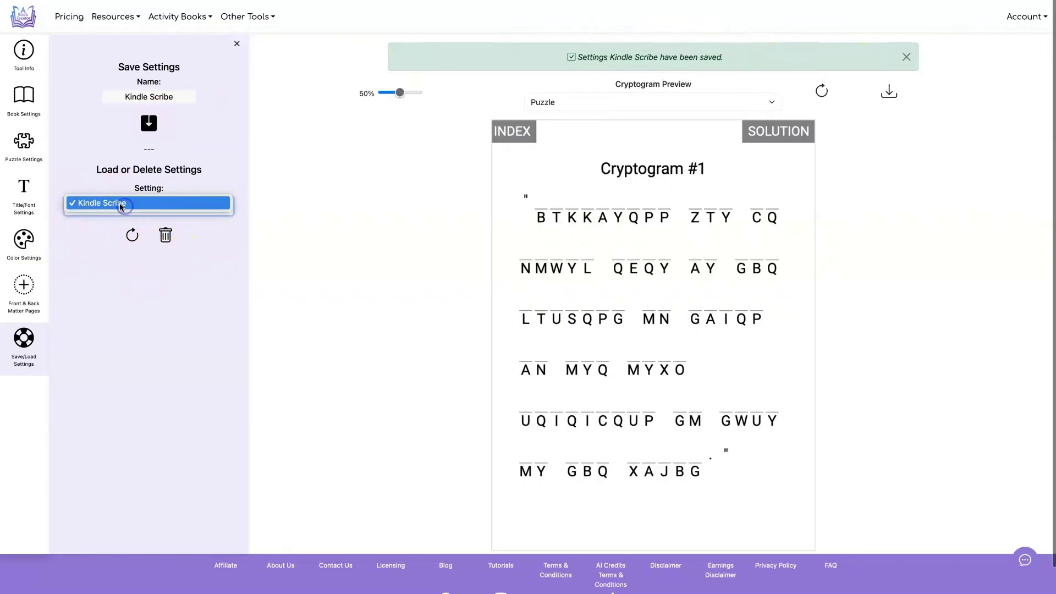
pyautogui.click(119, 239)
pyautogui.click(132, 236)
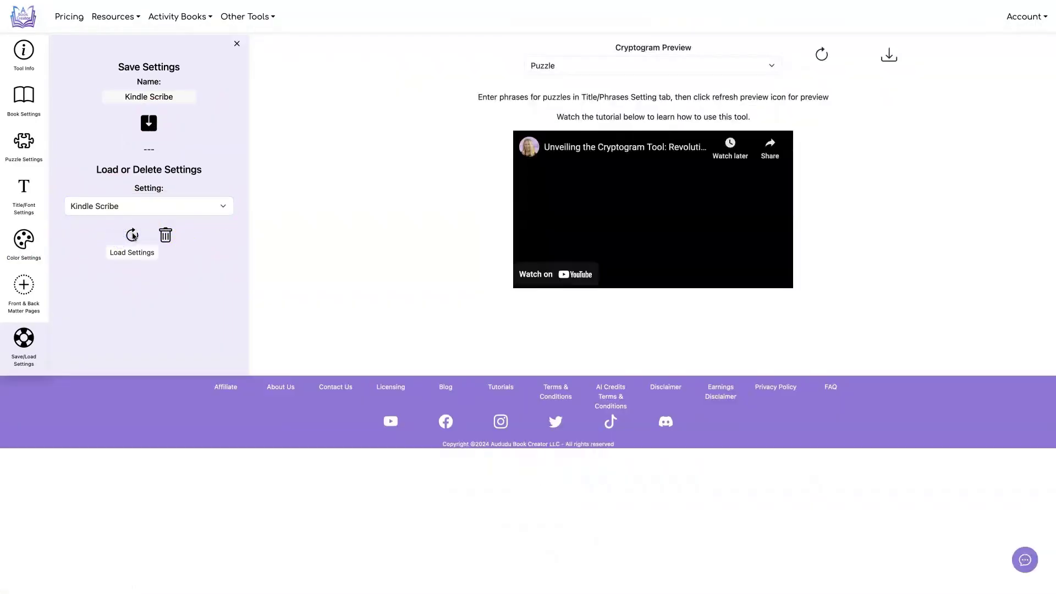
pyautogui.click(822, 55)
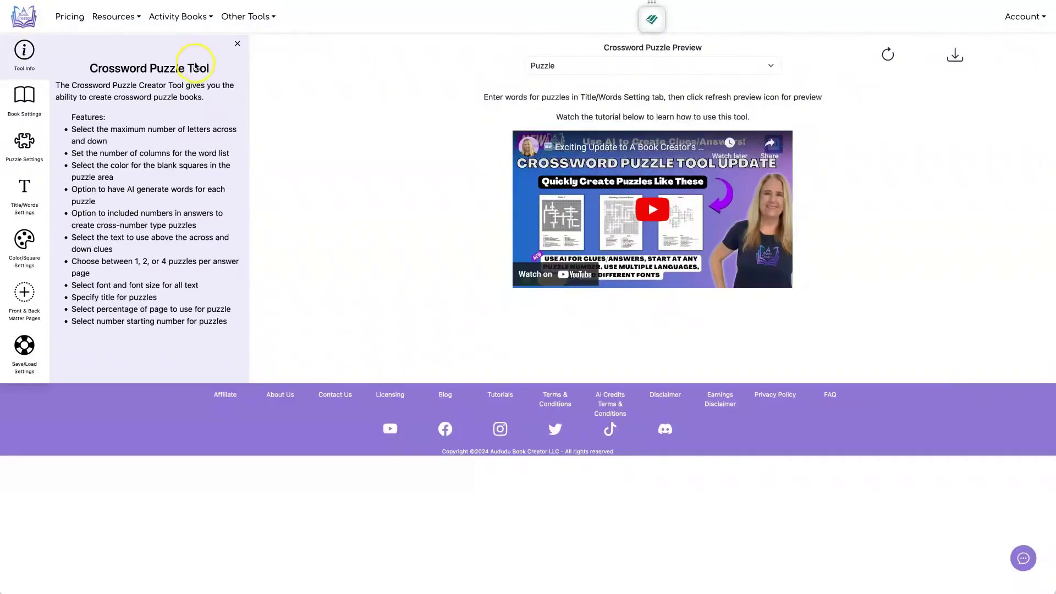
# Step: Enable Kindle Scribe for the crossword book and preview Puzzle 1's answer page
pyautogui.click(24, 100)
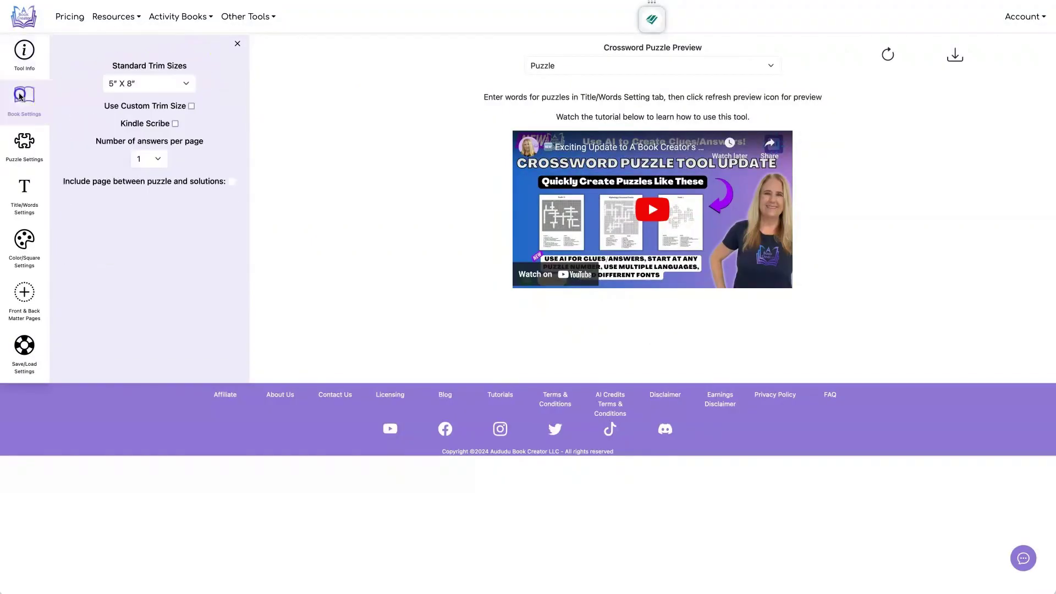
pyautogui.click(176, 124)
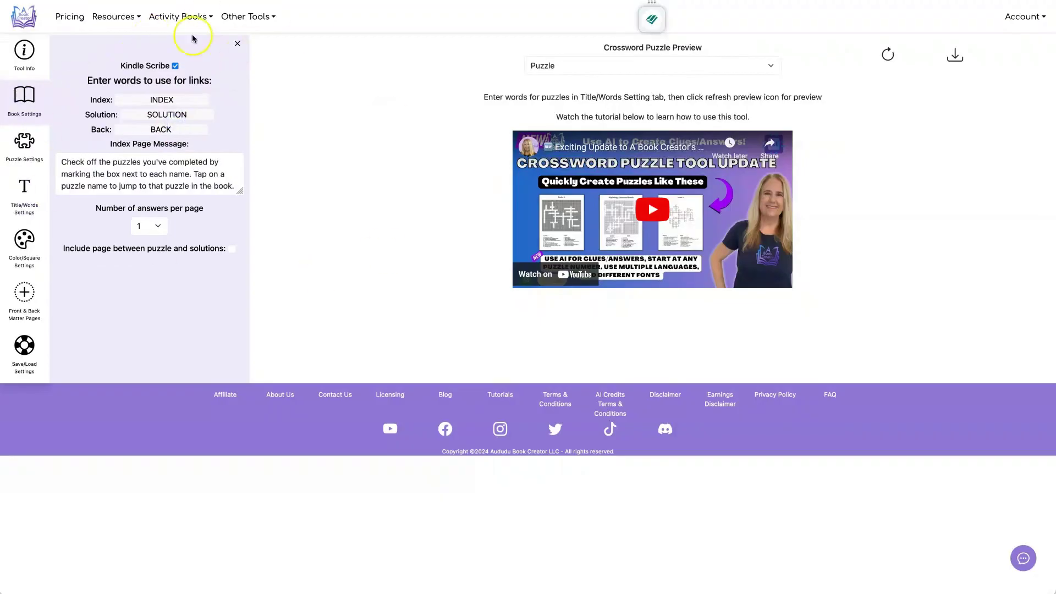
pyautogui.click(888, 52)
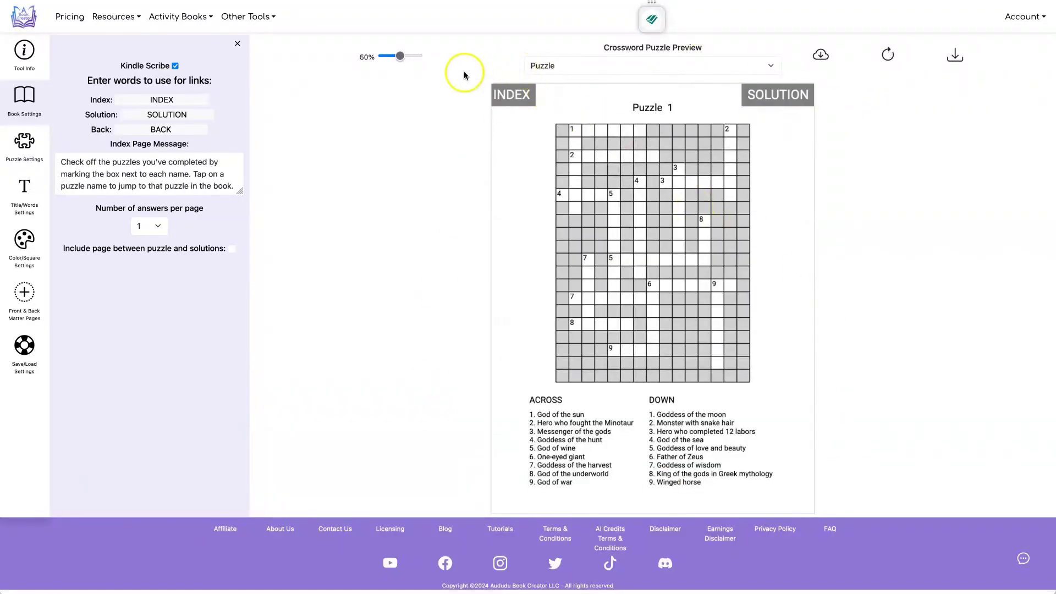
pyautogui.click(700, 65)
pyautogui.click(700, 75)
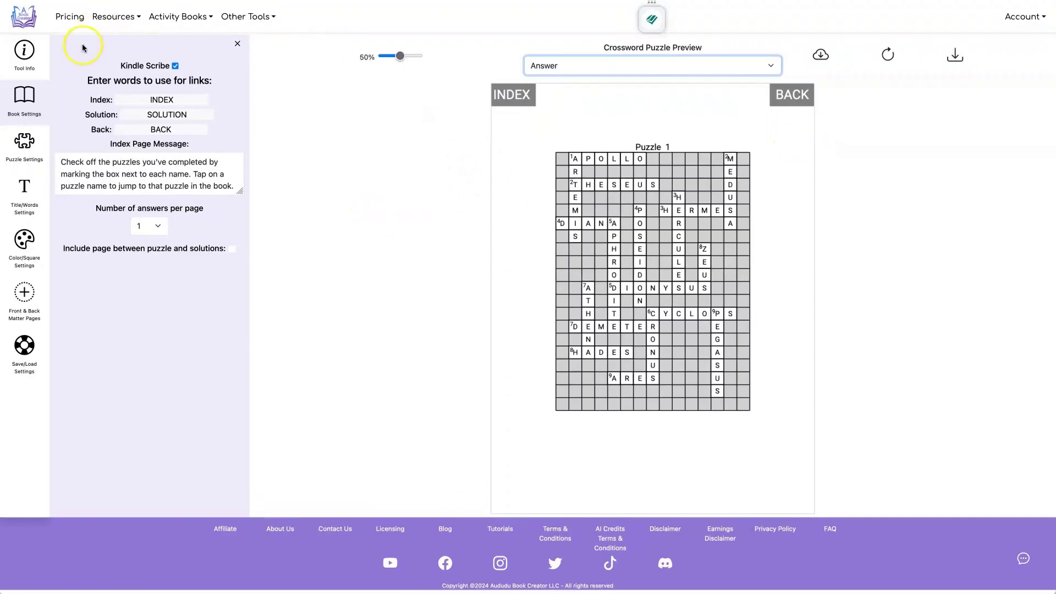
# Step: Save the crossword settings as 'Kindle' and load them back
pyautogui.click(25, 347)
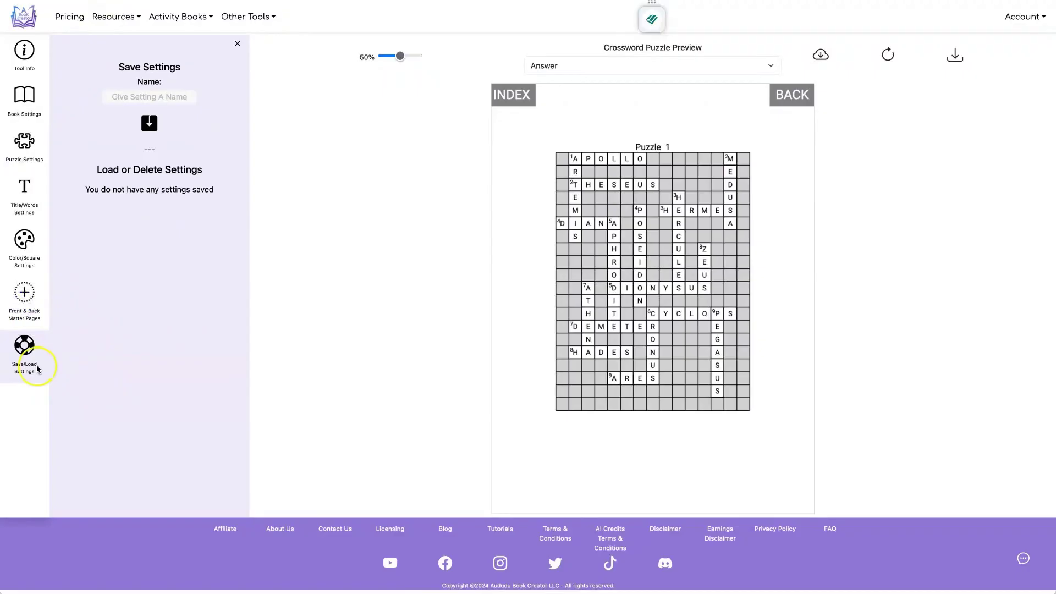
pyautogui.click(147, 99)
pyautogui.write('Cdle')
pyautogui.click(149, 123)
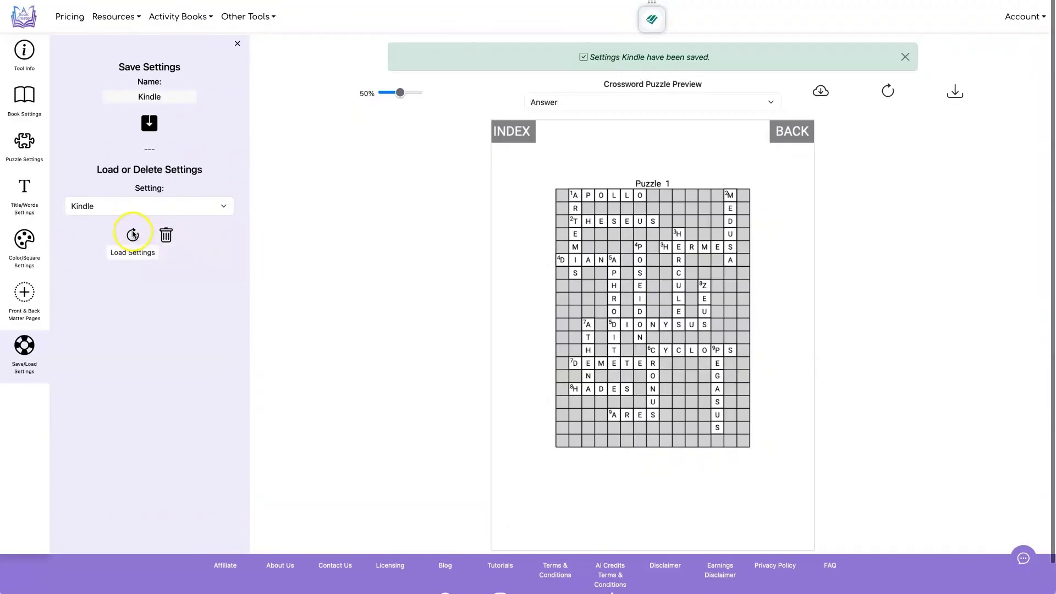
pyautogui.click(132, 236)
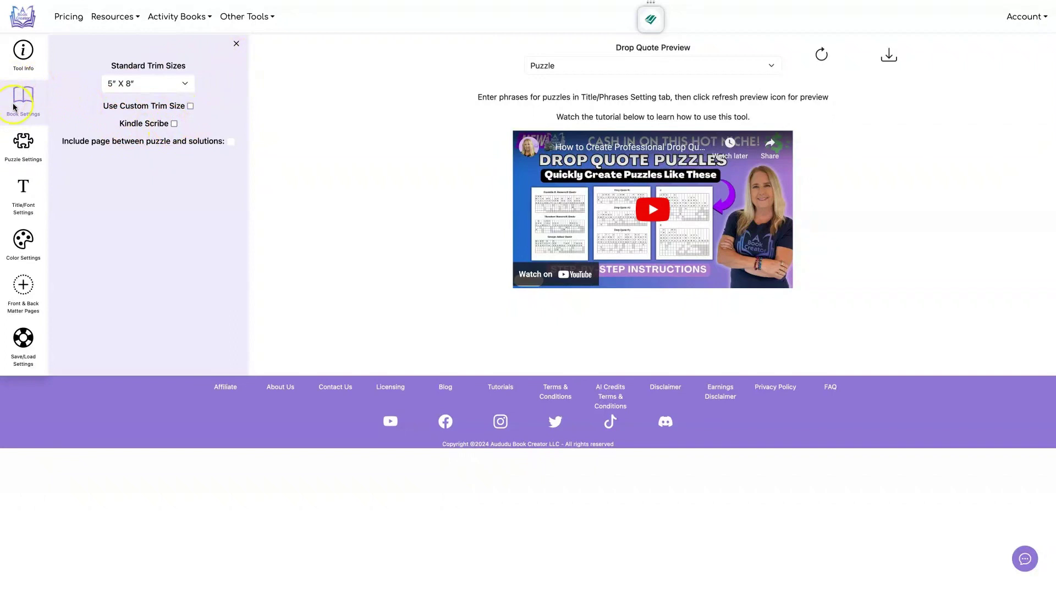
# Step: Enable Kindle Scribe for the drop quote book and preview Drop Quote #1's answer
pyautogui.click(173, 123)
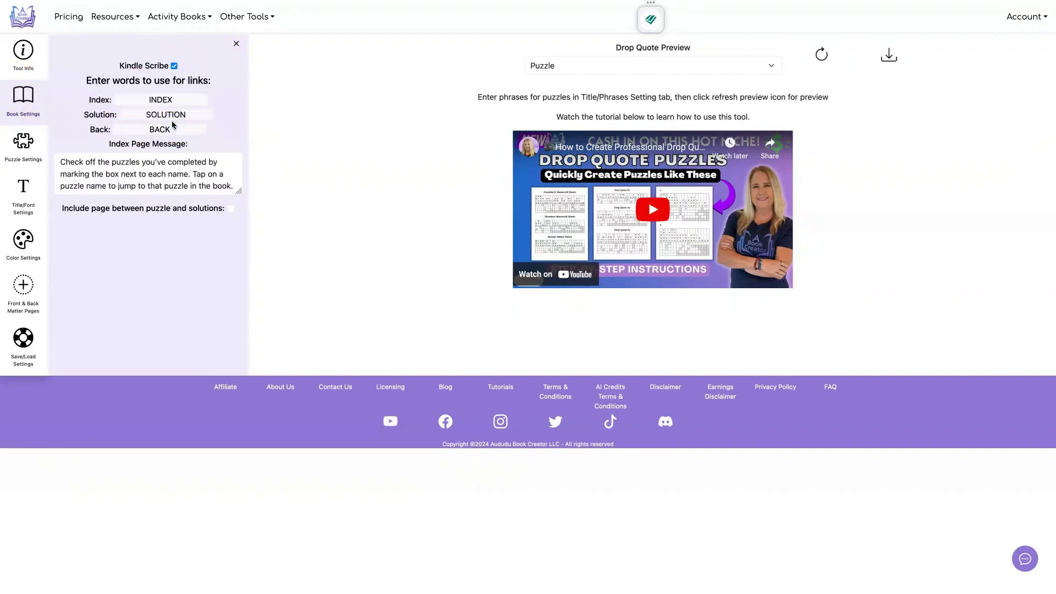
pyautogui.click(822, 54)
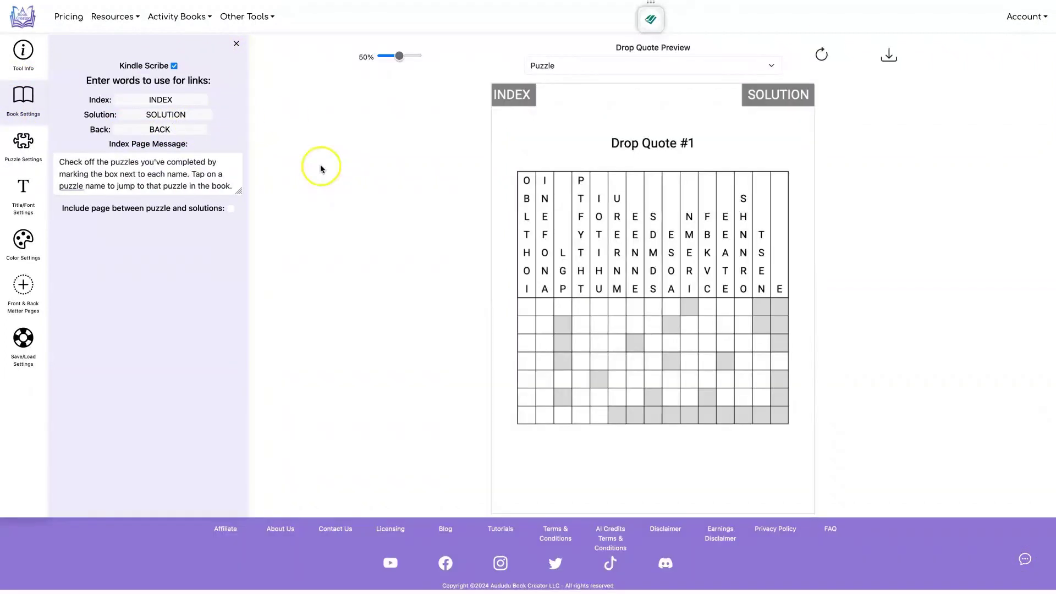
pyautogui.click(735, 63)
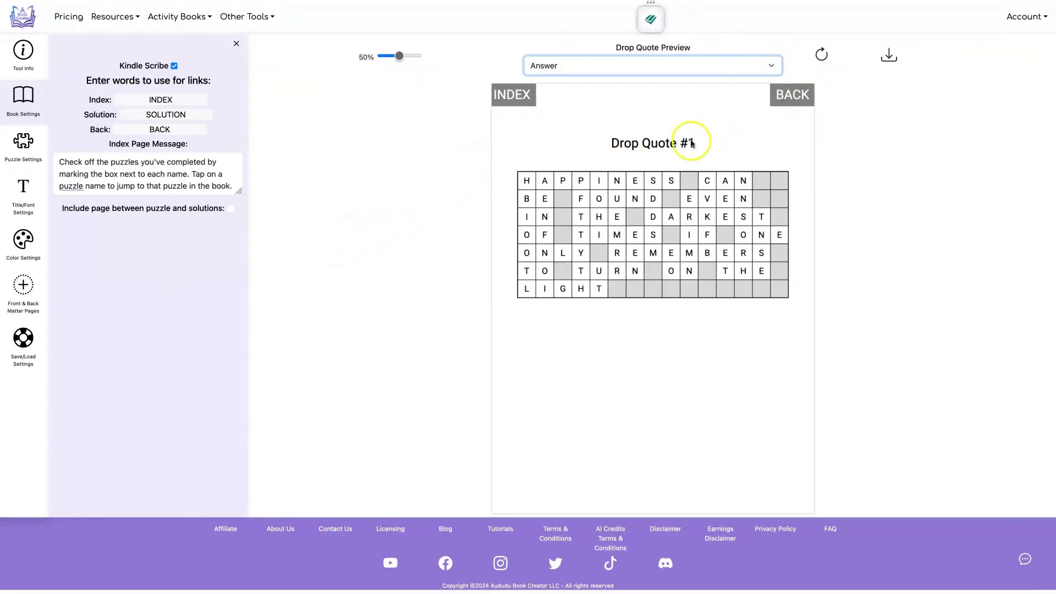
# Step: Export the drop quote PDF and test its INDEX, Drop Quote #31, SOLUTION and BACK links
pyautogui.click(888, 55)
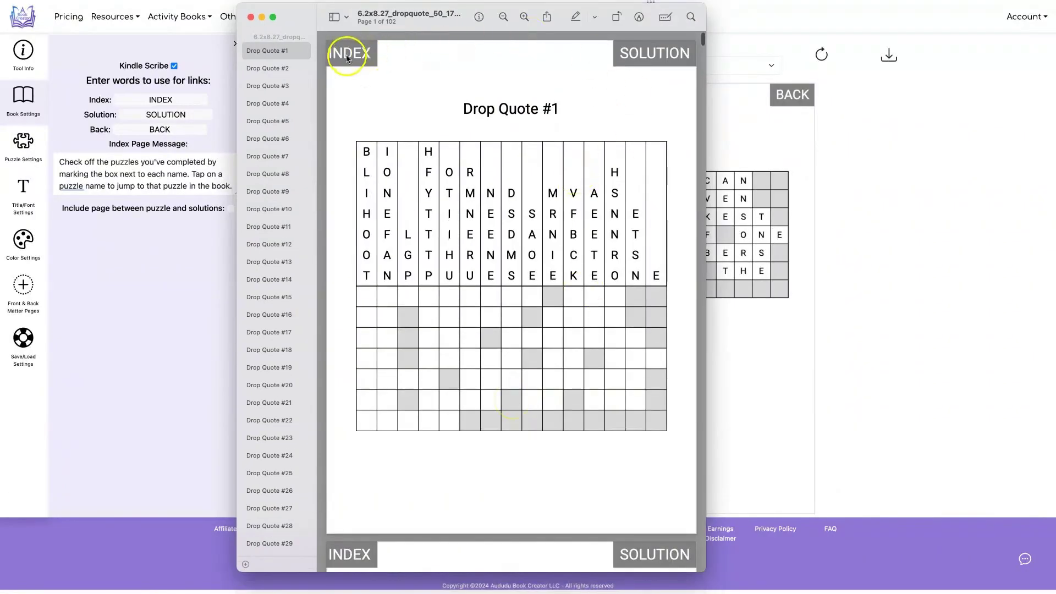
pyautogui.click(346, 55)
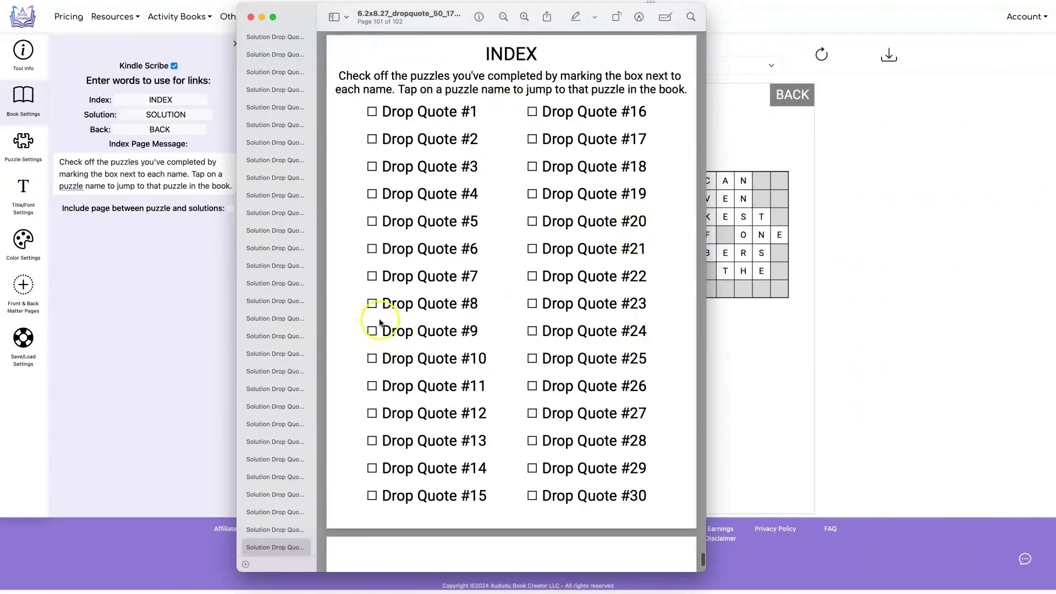
pyautogui.scroll(-10, 475, 258)
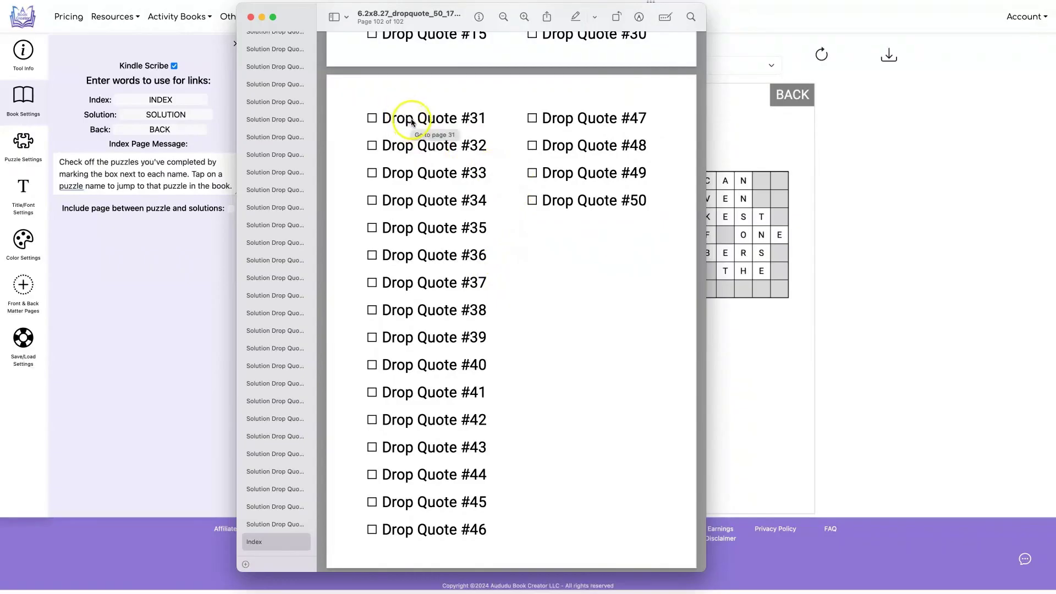
pyautogui.click(411, 121)
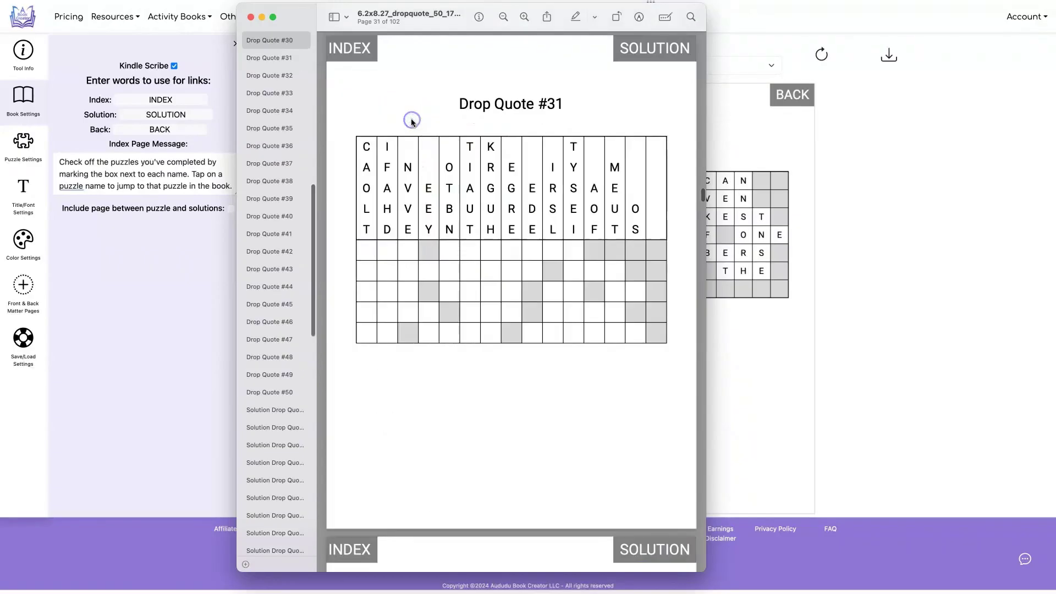
pyautogui.click(661, 48)
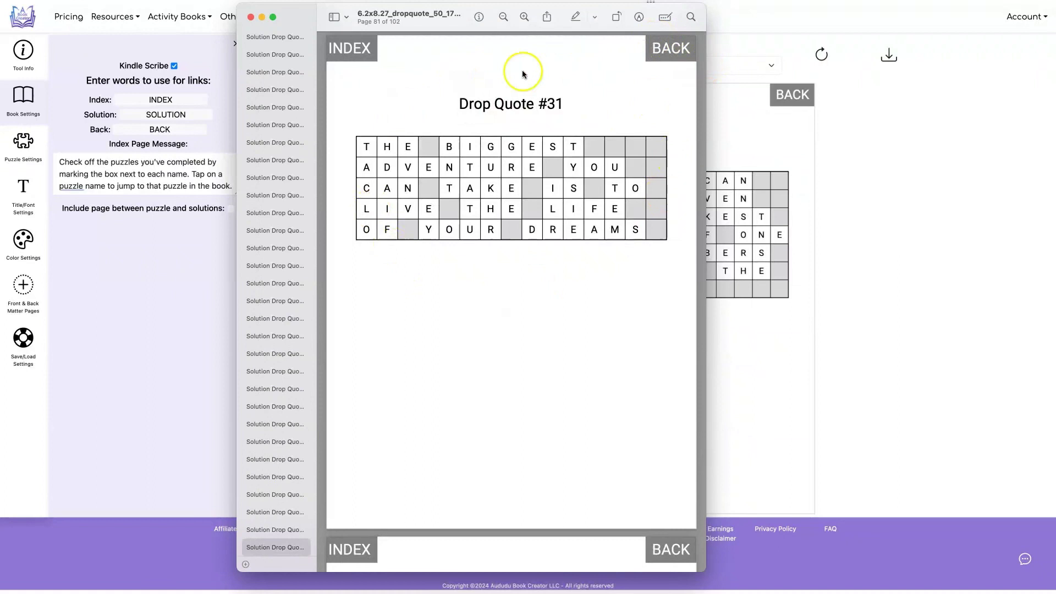
pyautogui.click(671, 48)
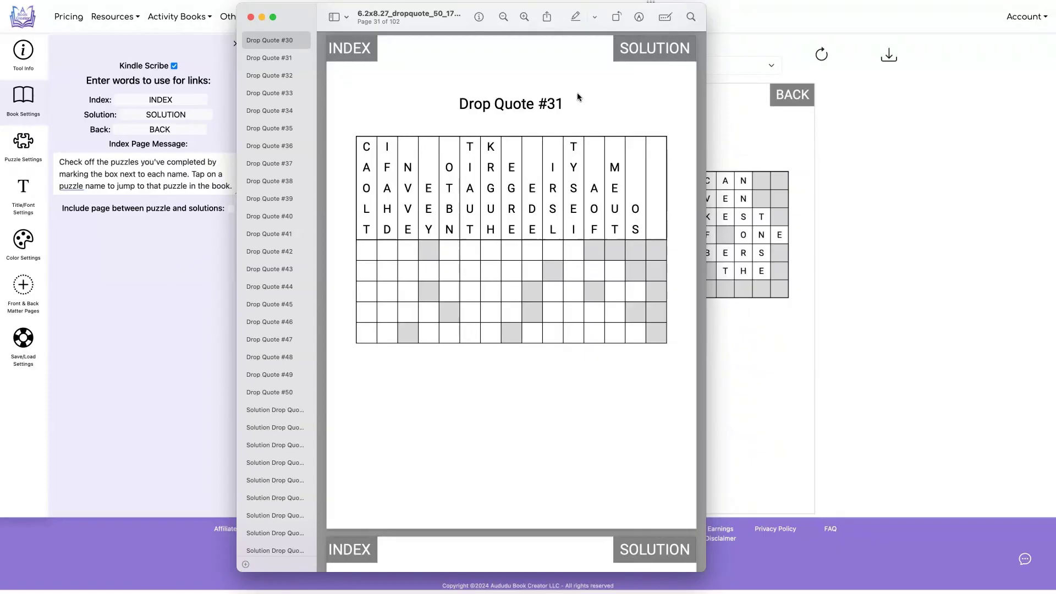
# Step: Add one front matter and one back matter page using 5x8_flowers.png
pyautogui.click(82, 268)
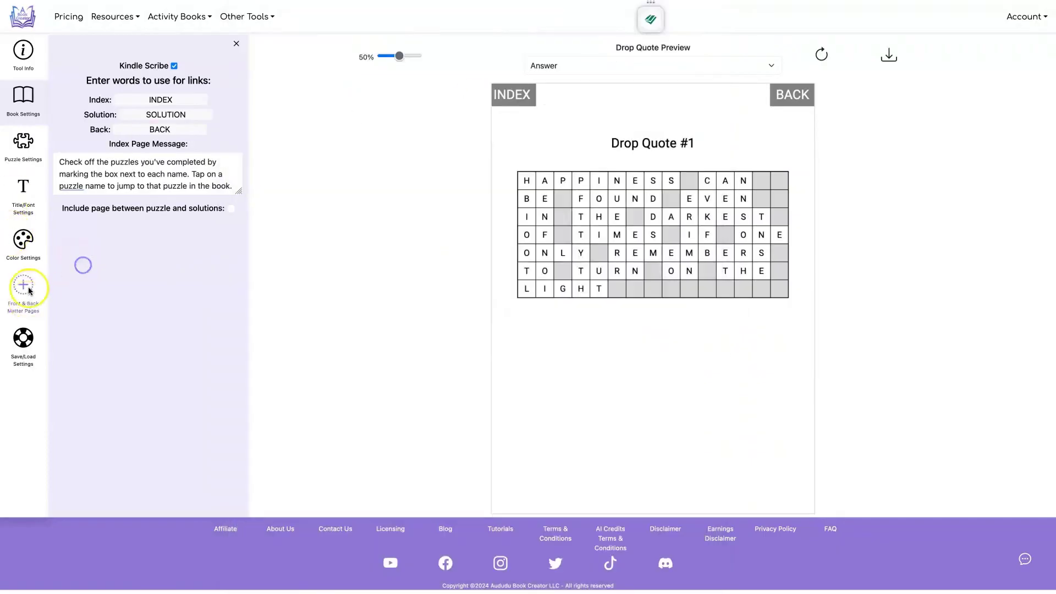
pyautogui.click(25, 285)
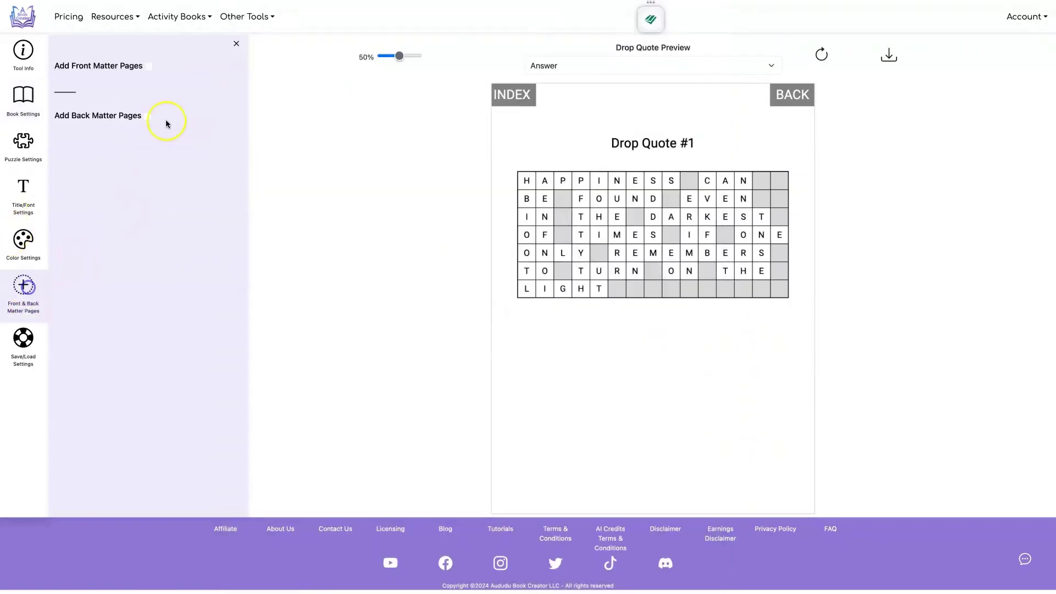
pyautogui.click(149, 66)
pyautogui.click(145, 168)
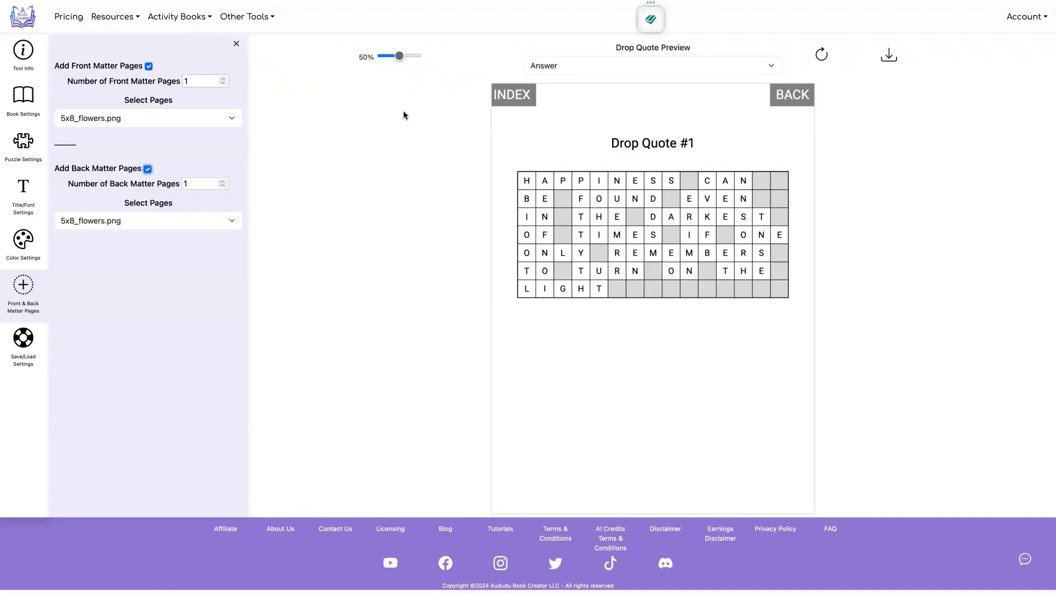
pyautogui.click(17, 341)
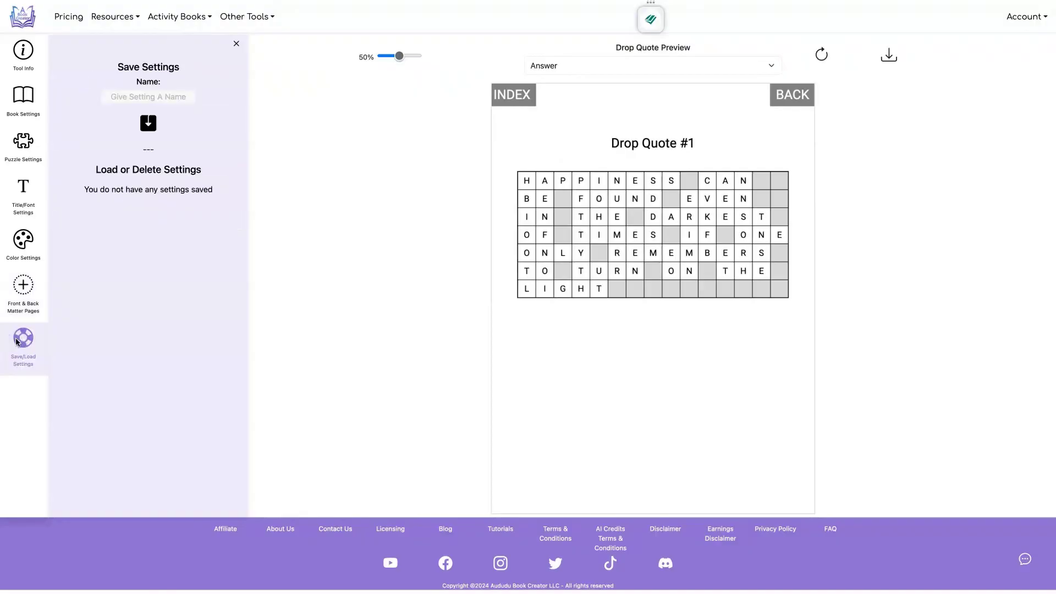
# Step: Name the drop quote settings 'Kindle' and save them
pyautogui.click(163, 96)
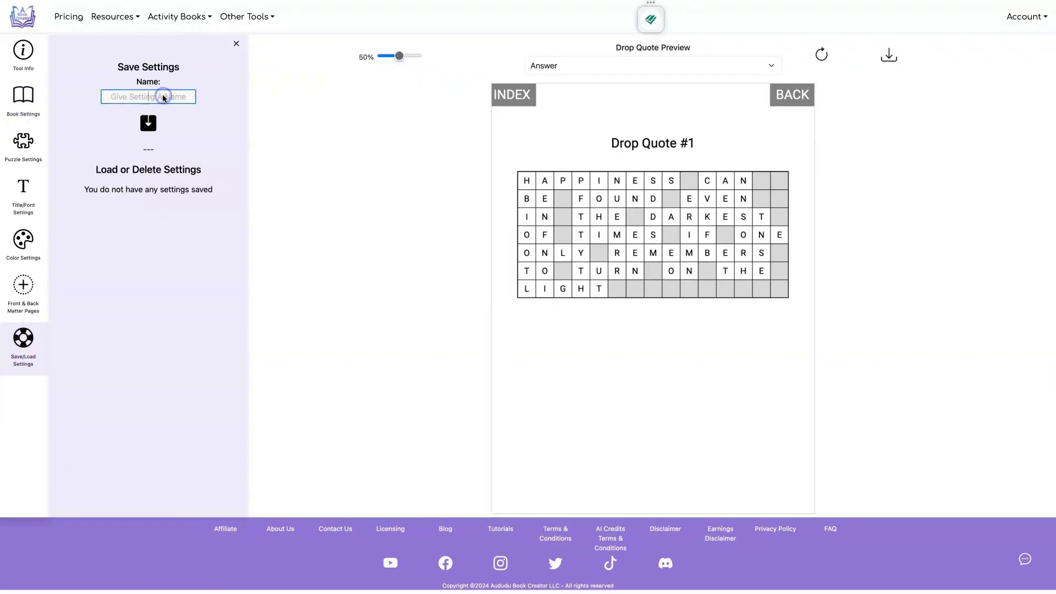
pyautogui.write('Kindle')
pyautogui.click(148, 122)
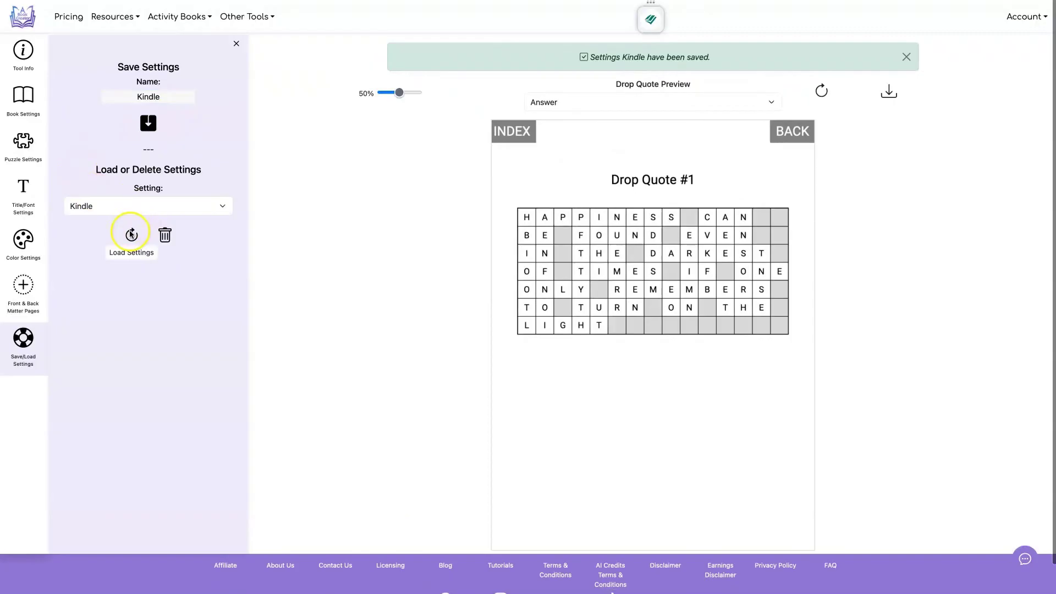